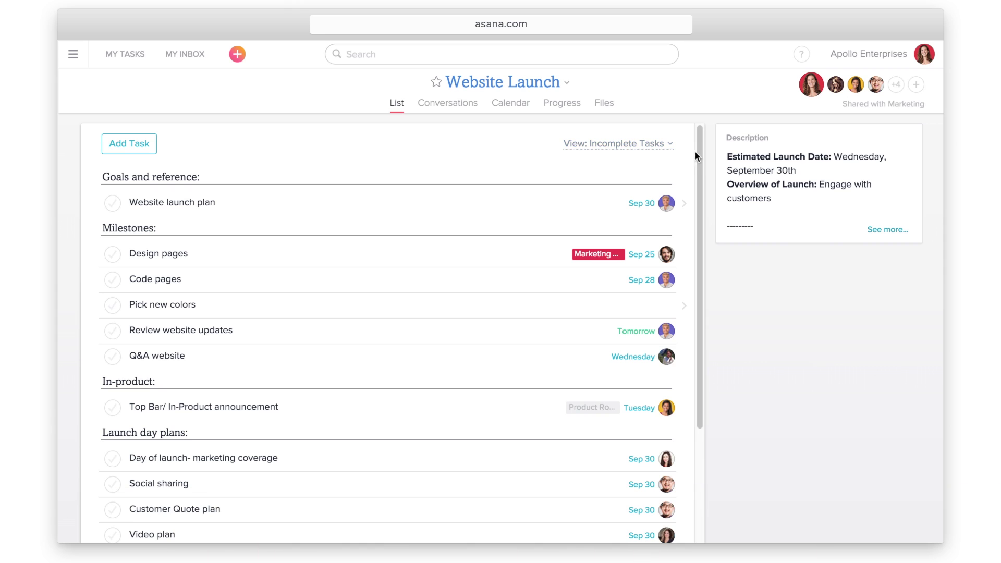
Assign the Pick new colors milestone to yourself and set its due date
mouse_move(695, 152)
left_mouse_down()
mouse_move(710, 185)
mouse_move(713, 265)
mouse_move(709, 147)
left_mouse_up()
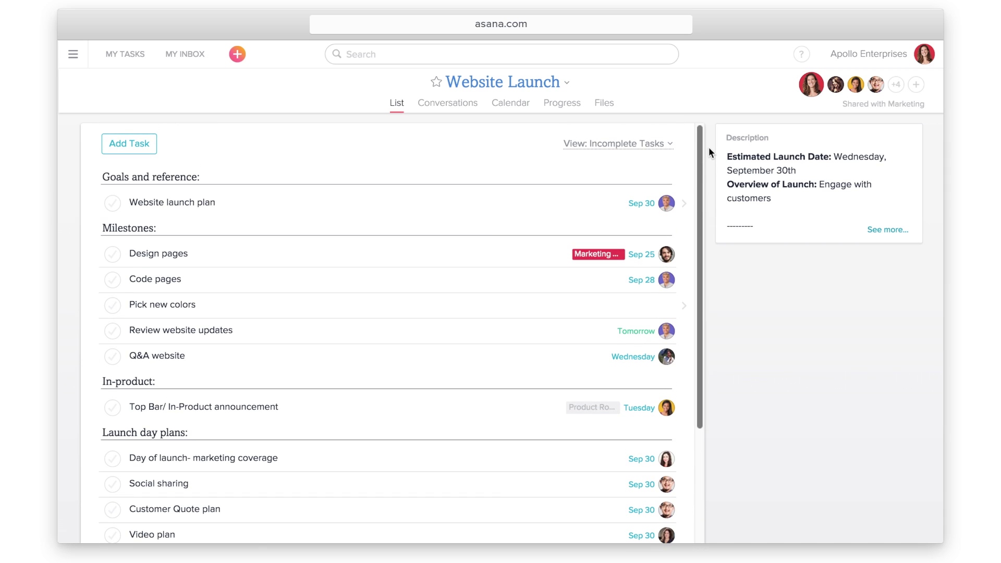
left_click(502, 304)
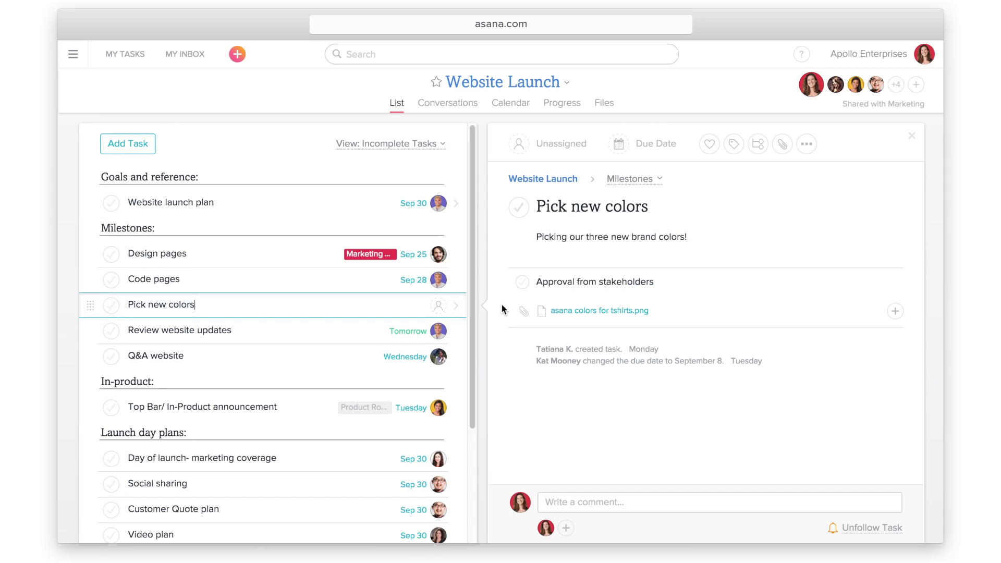
left_click(586, 150)
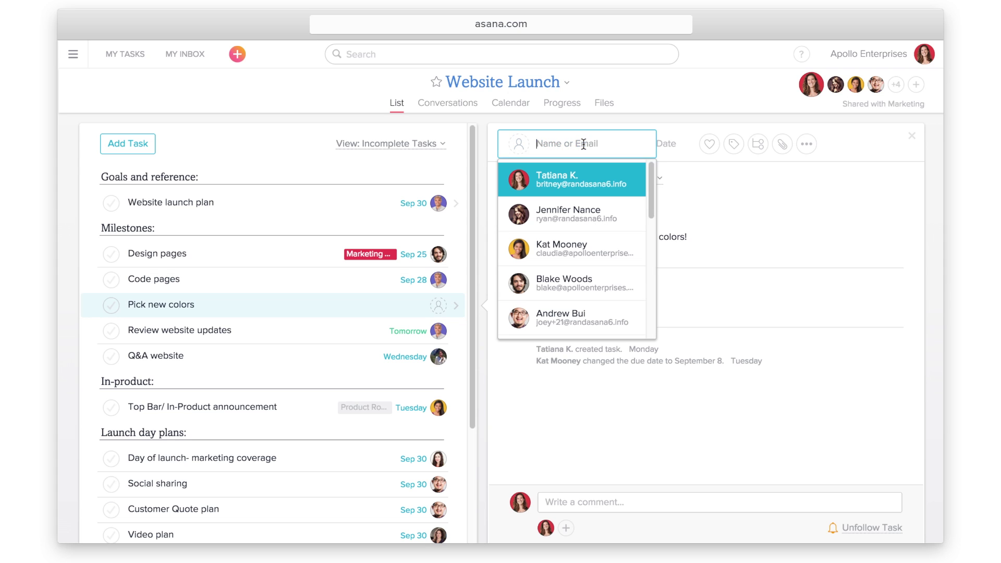
left_click(629, 172)
left_click(645, 145)
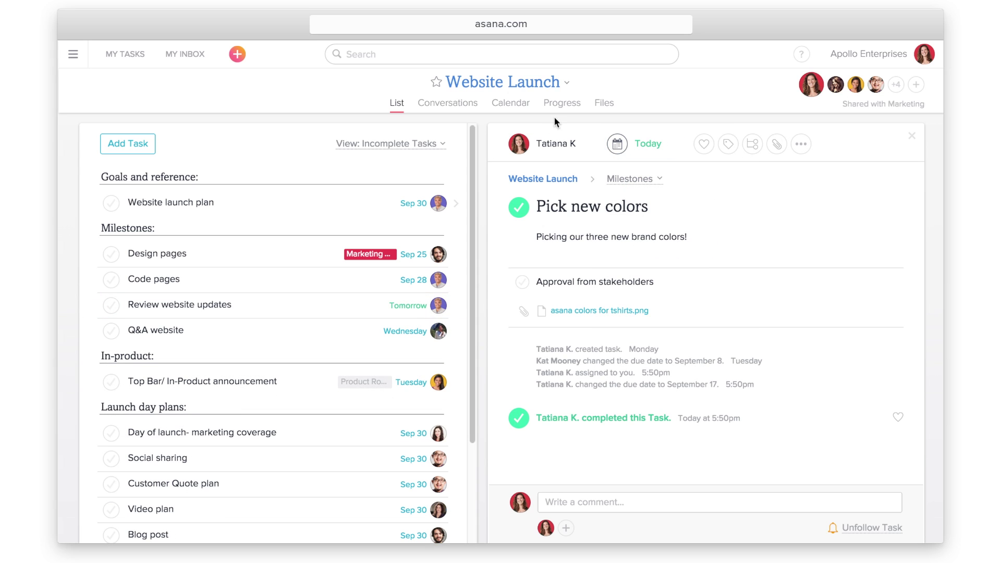
Post a green on-track status: 'This project is on track to be completed 9/30!'
left_click(560, 109)
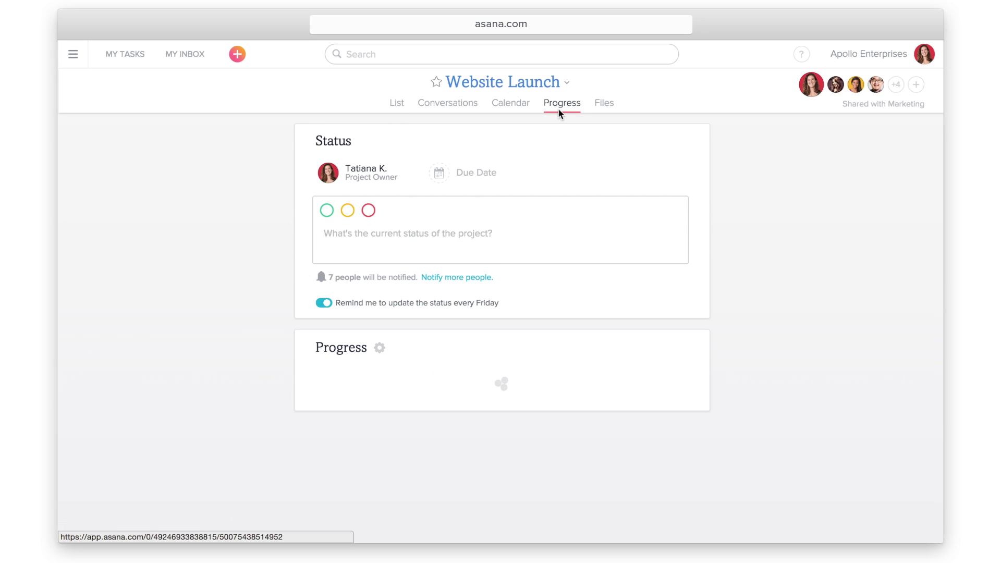
left_click(327, 211)
type("This project is on track to be completed 9/30!")
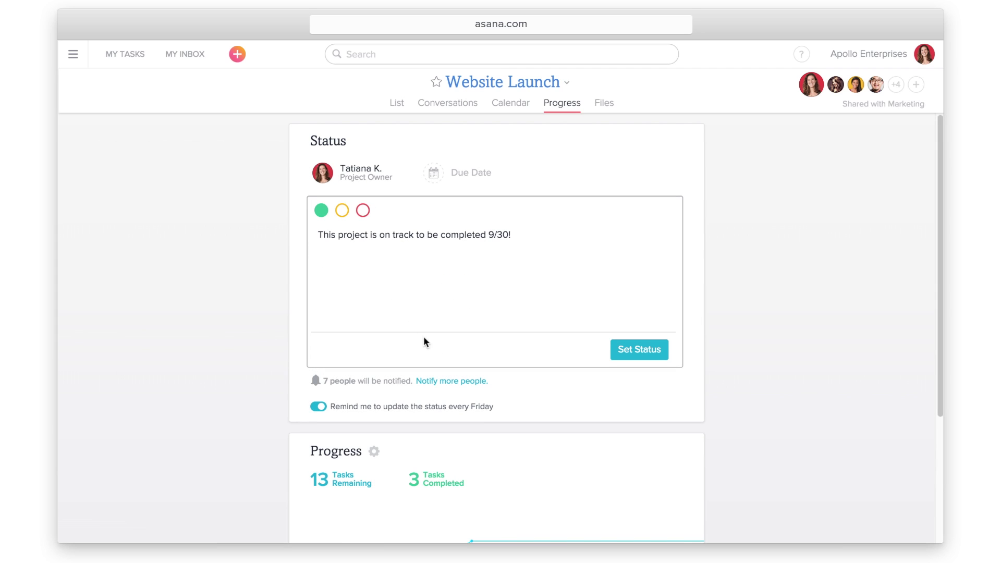
left_click(616, 360)
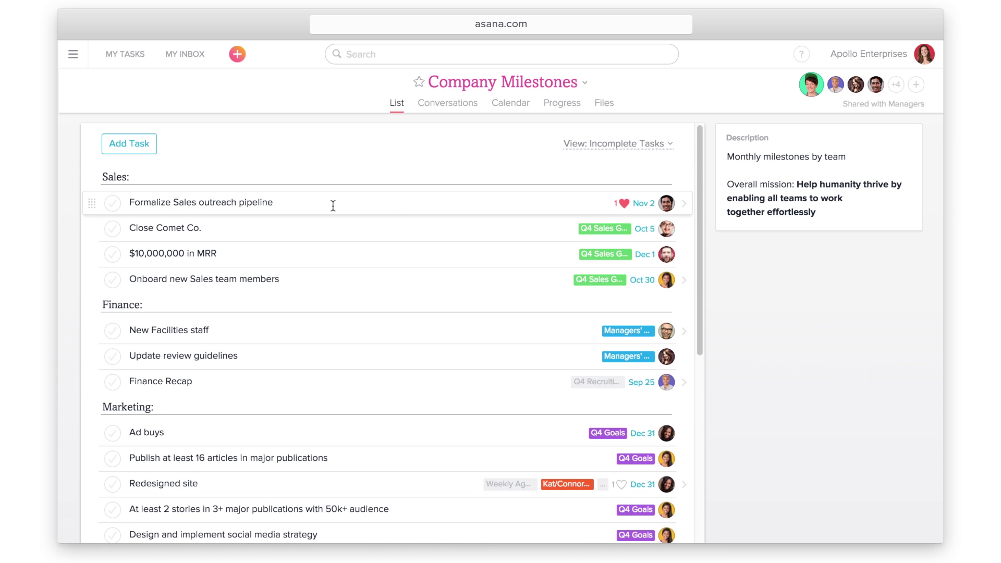
Add the Formalize Sales outreach pipeline task to the Q4 Sales Goals project
left_click(334, 207)
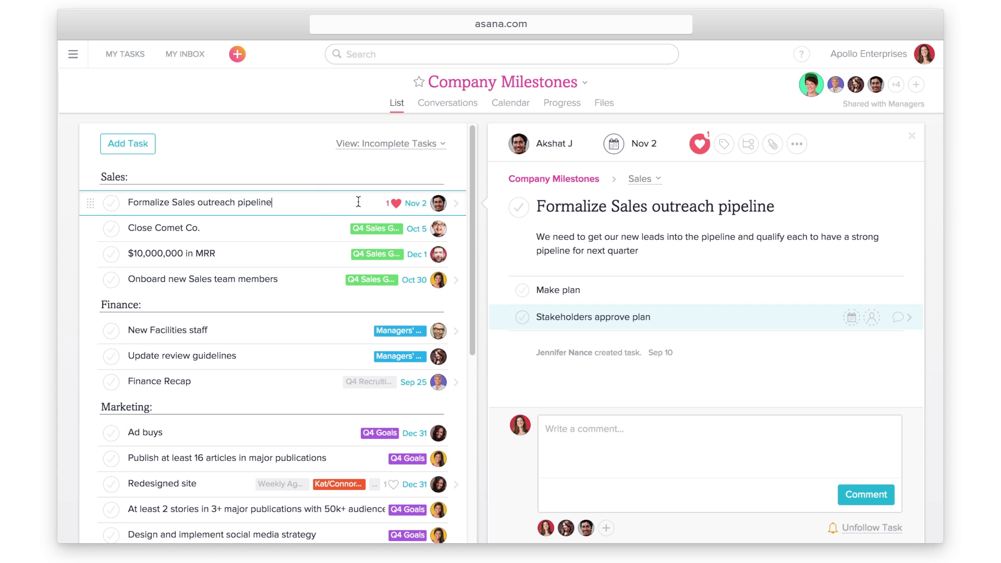
mouse_move(896, 180)
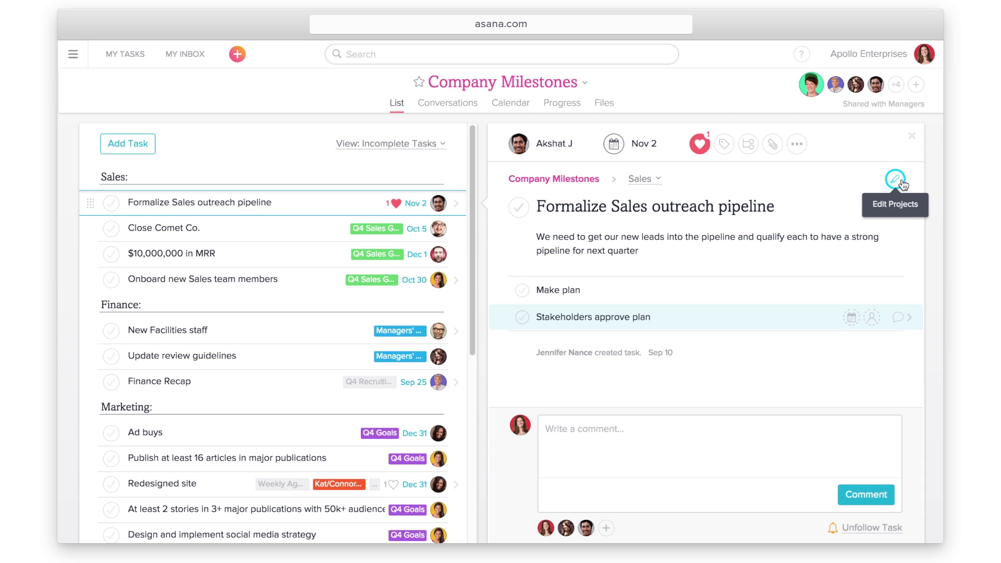
left_click(902, 181)
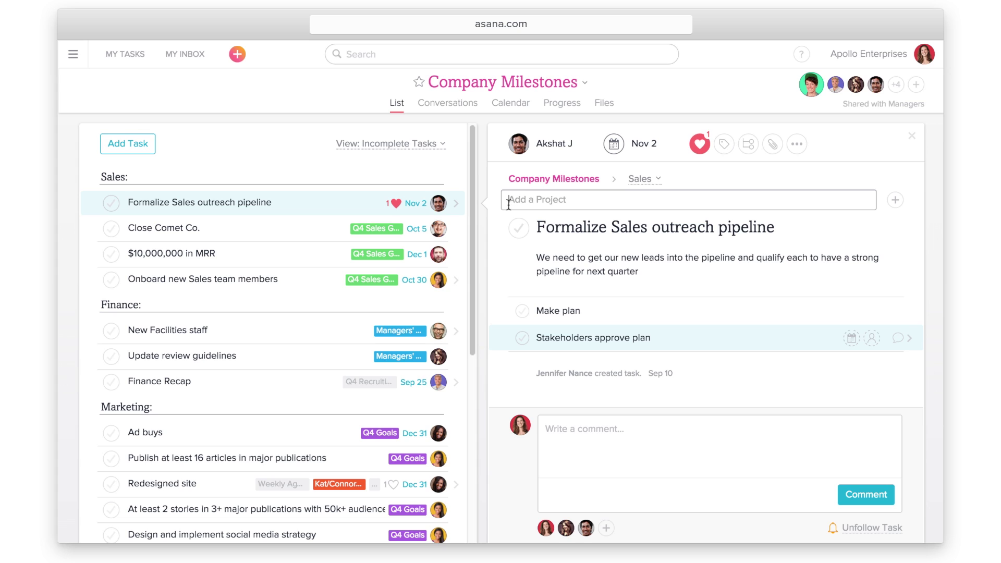
type("Q4 sales")
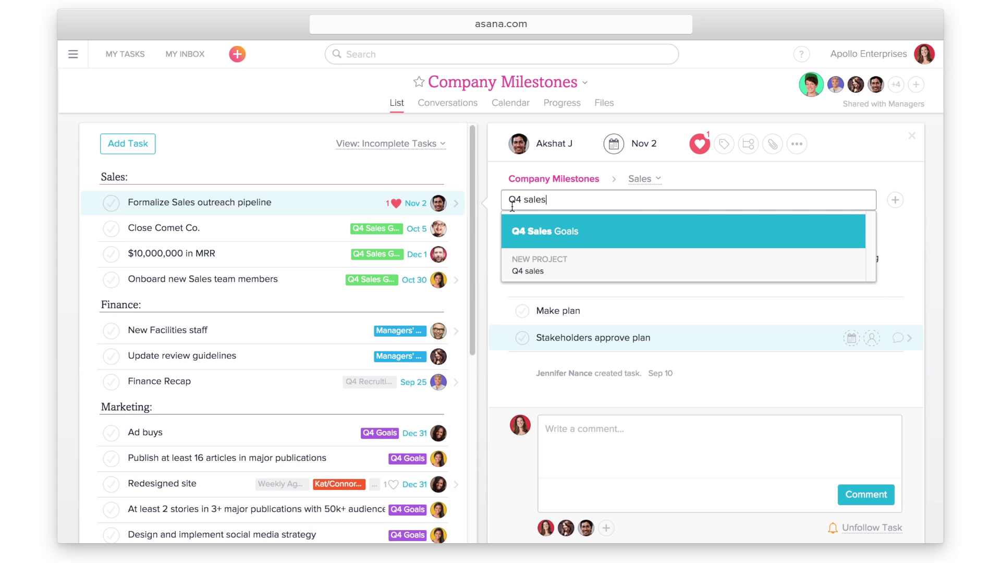
left_click(602, 236)
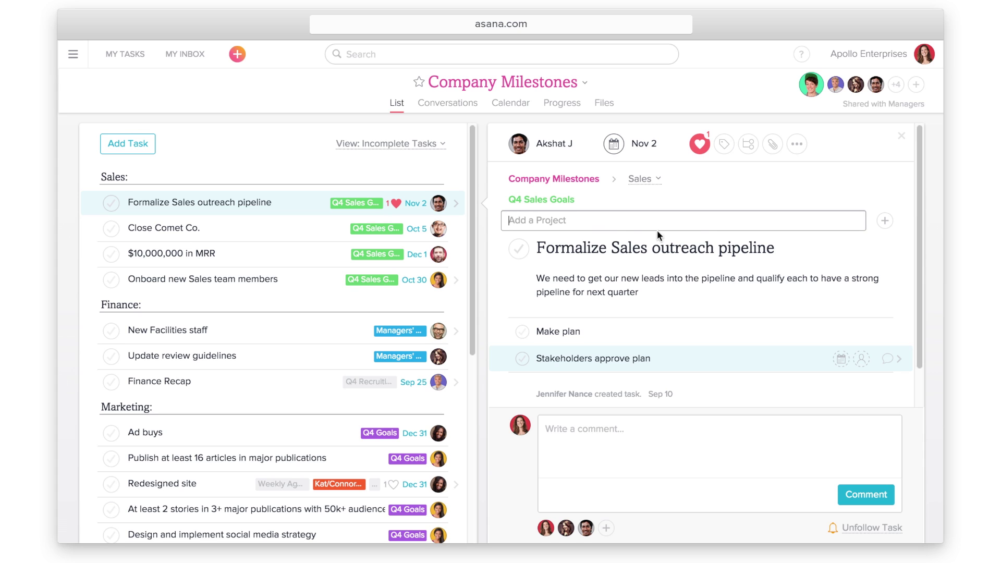
Close the task details and bring up the Product Roadmap project
mouse_move(822, 197)
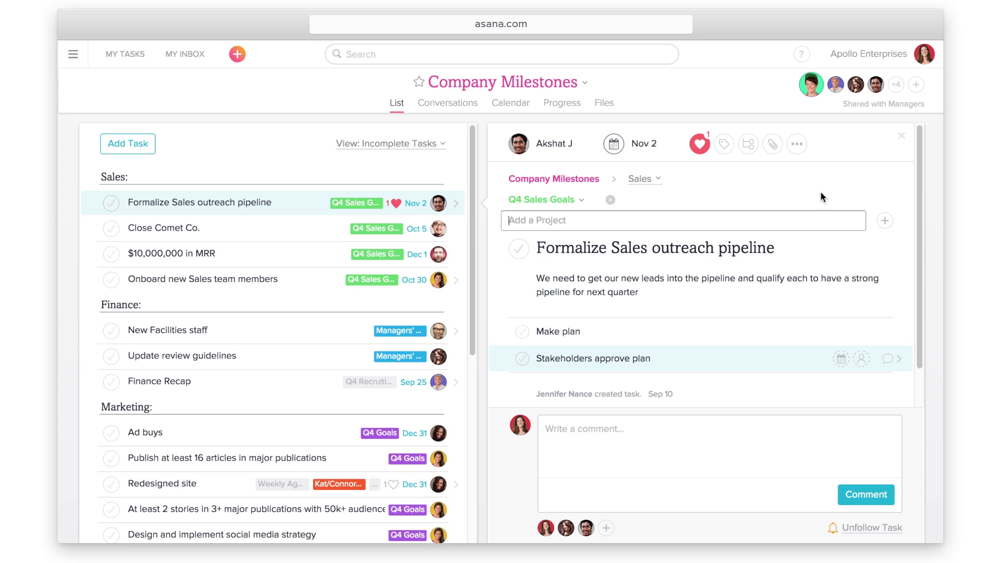
left_click(903, 137)
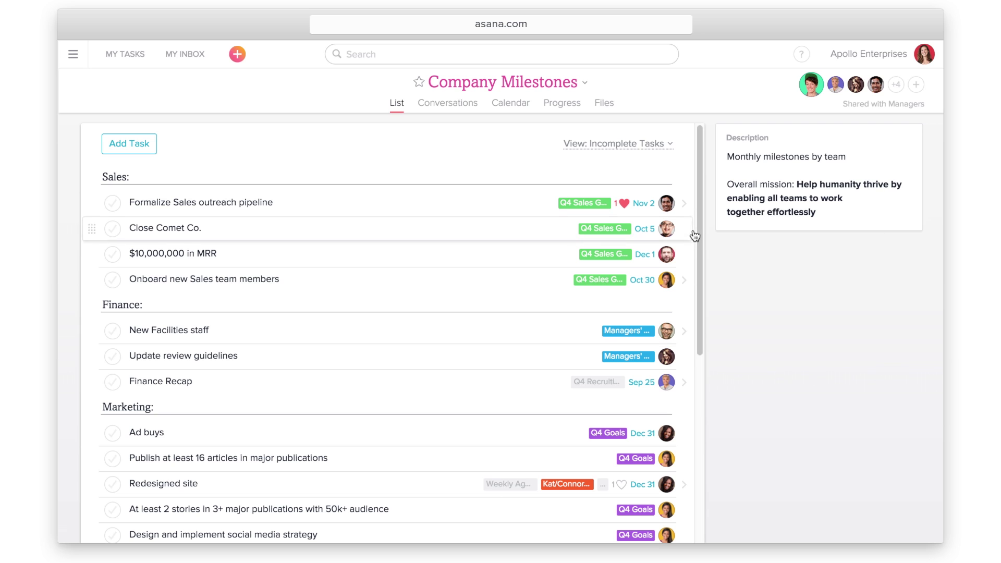
left_click_drag(698, 230, 684, 360)
scroll(683, 365, "up", 10)
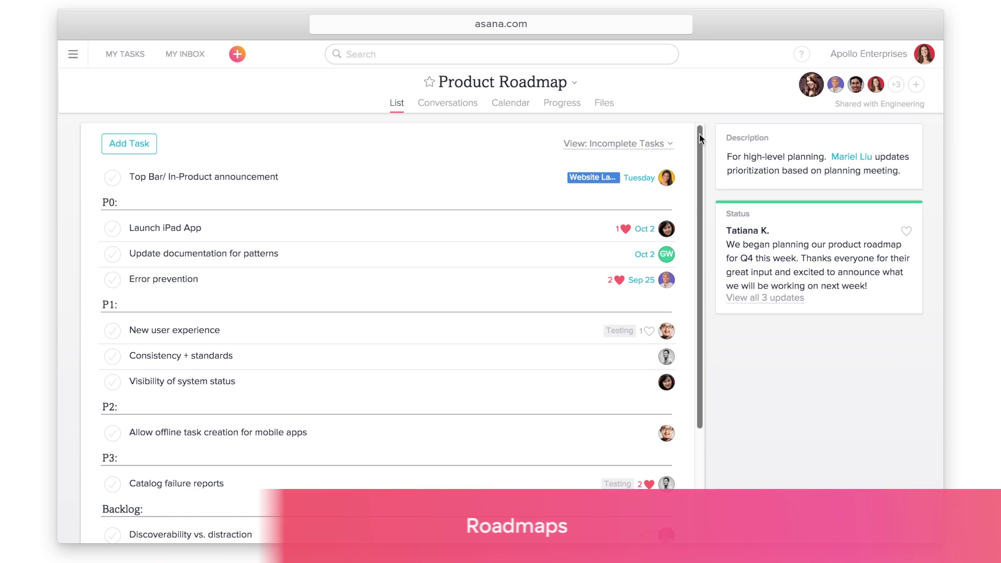
Move New user experience into P0, then complete it and Launch iPad App
mouse_move(699, 133)
left_mouse_down()
mouse_move(697, 245)
mouse_move(697, 135)
left_mouse_up()
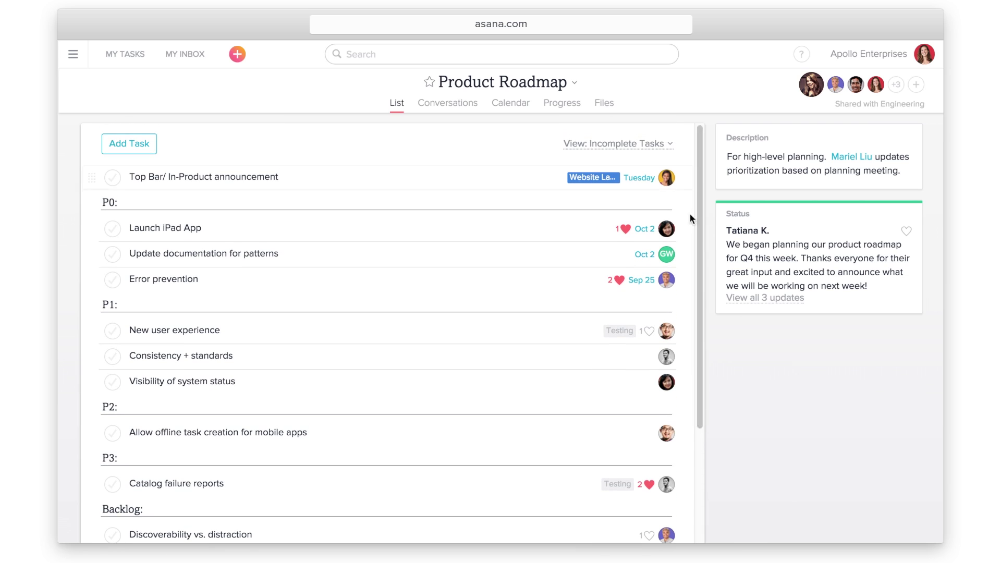
left_click_drag(248, 339, 96, 220)
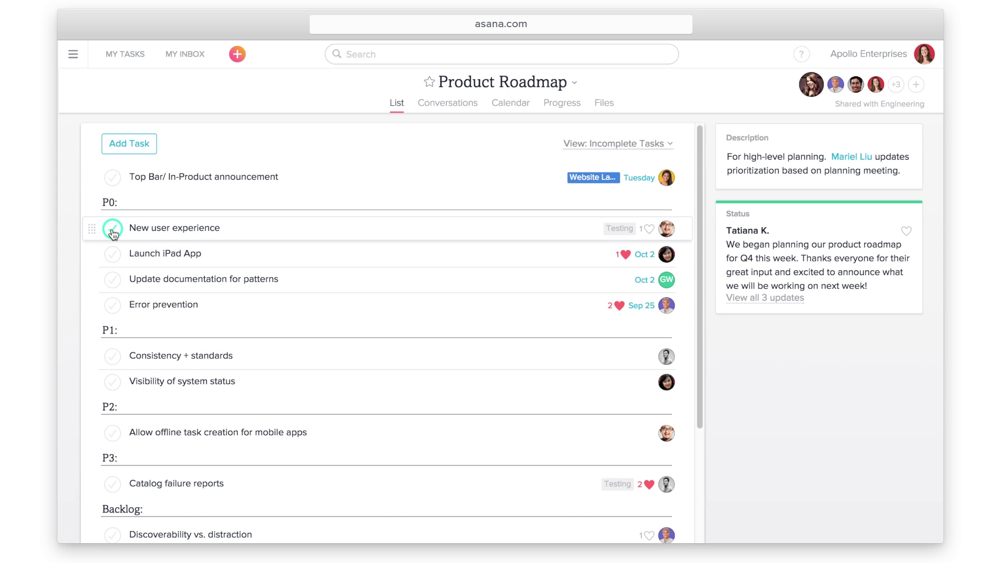
left_click(112, 229)
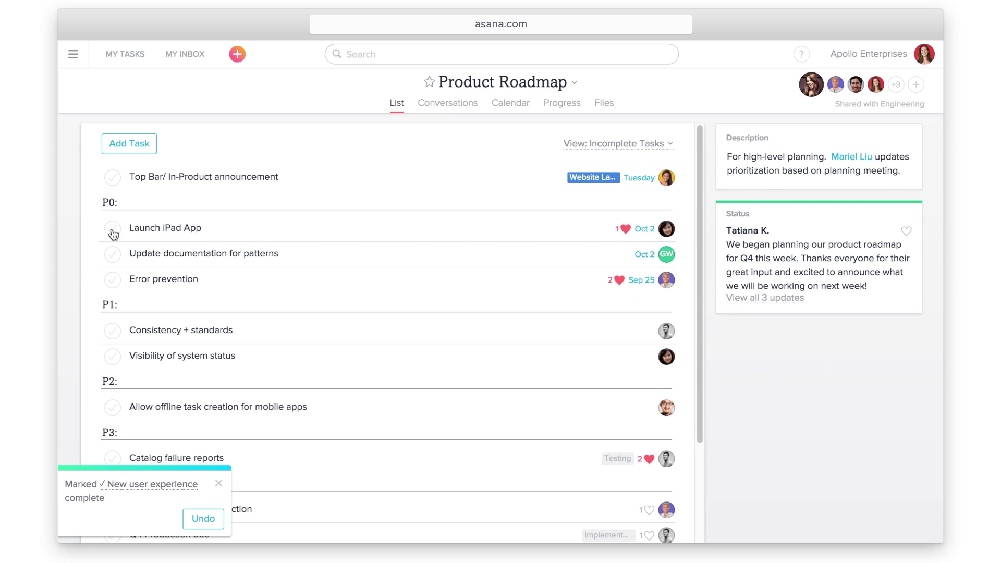
left_click(113, 234)
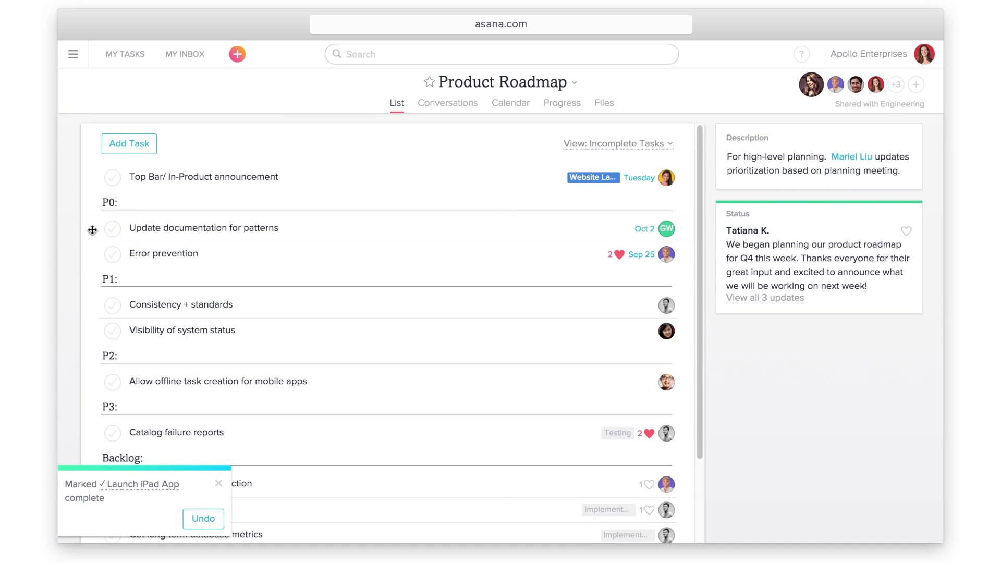
Move Consistency + standards into P0 and mark it complete
left_click_drag(86, 301, 83, 217)
left_click(111, 233)
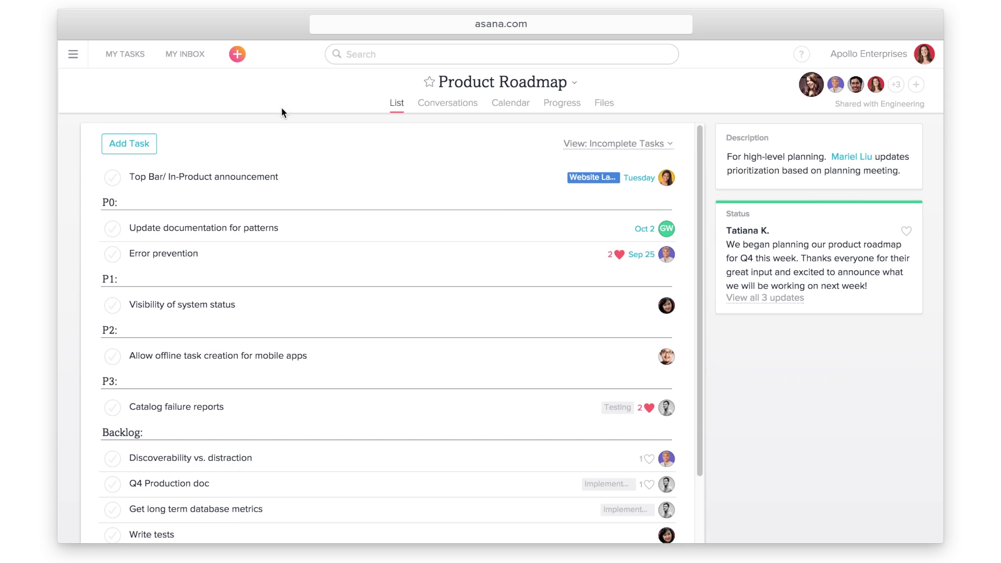
left_click(359, 54)
Search 'bug tracking' and open the Engineering team's Bug Tracking project
type("bug t")
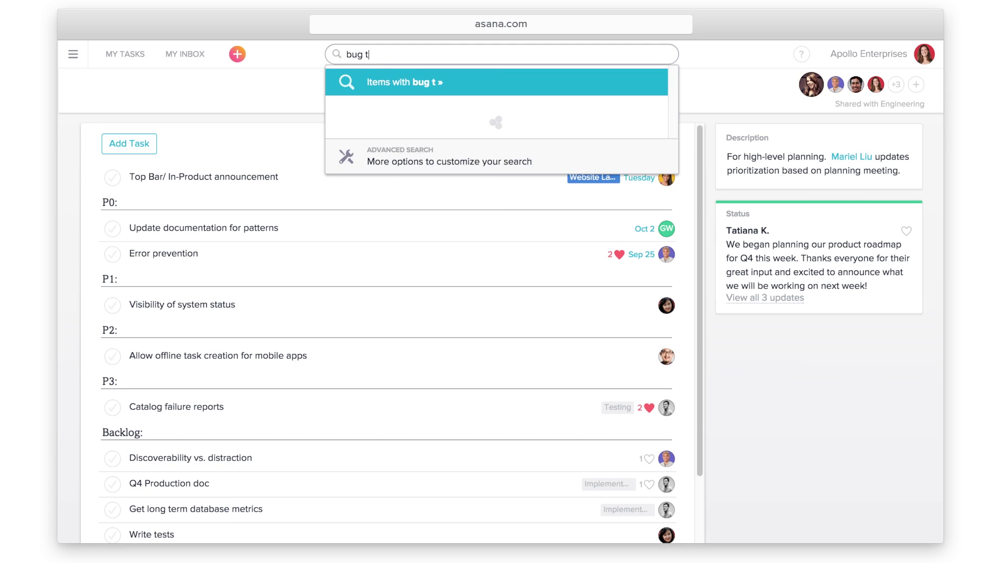
type("racking")
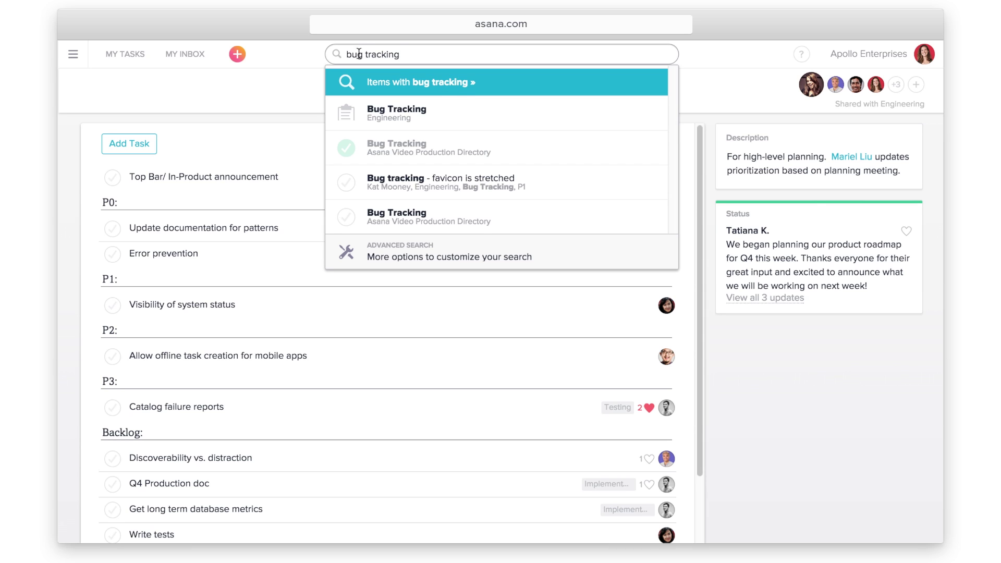
left_click(457, 118)
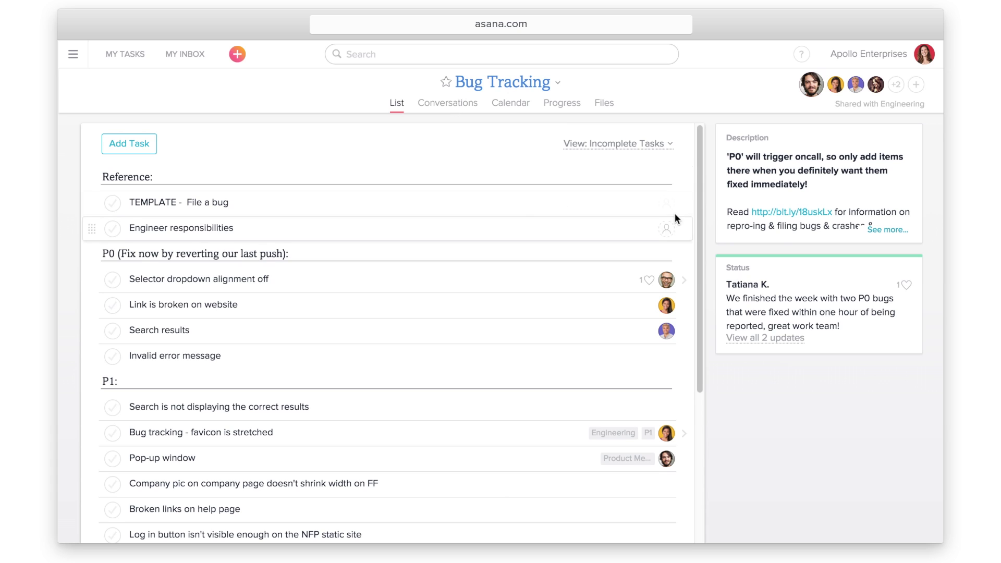
mouse_move(698, 205)
left_mouse_down()
mouse_move(699, 324)
mouse_move(699, 201)
left_mouse_up()
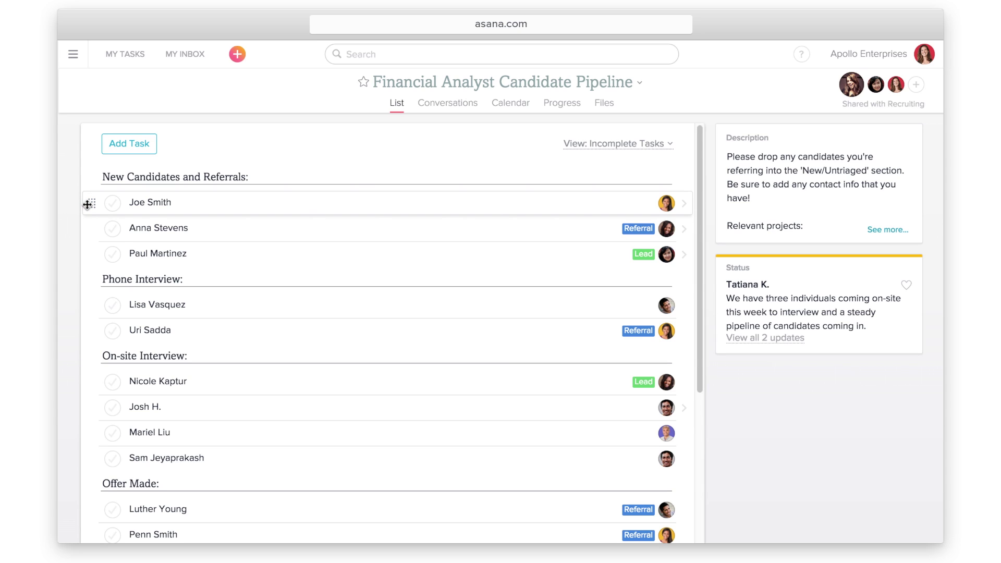
Move the first new candidate through Phone Interview and On-site Interview to Offer Made, then complete it
left_click_drag(87, 206, 97, 291)
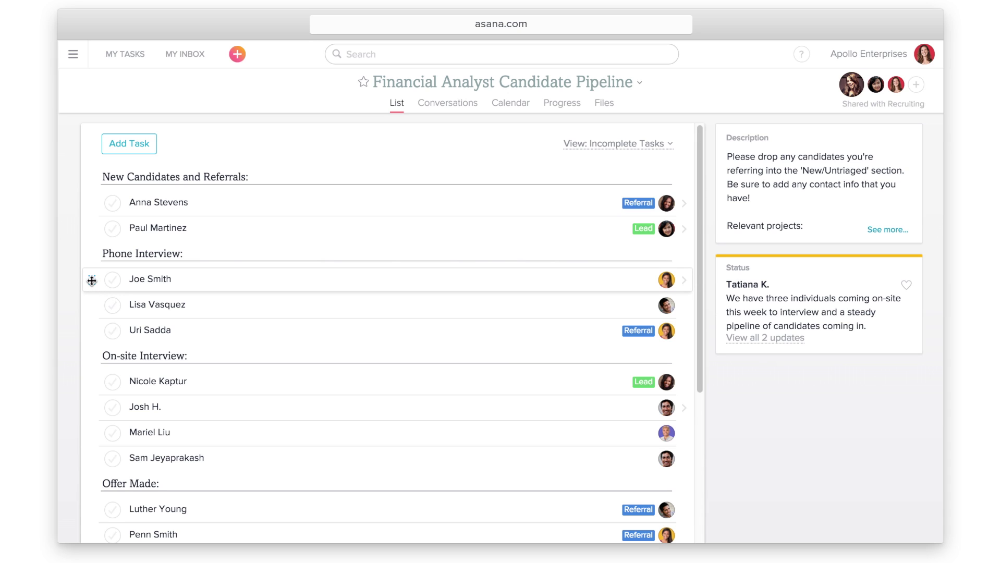
left_click_drag(92, 280, 98, 368)
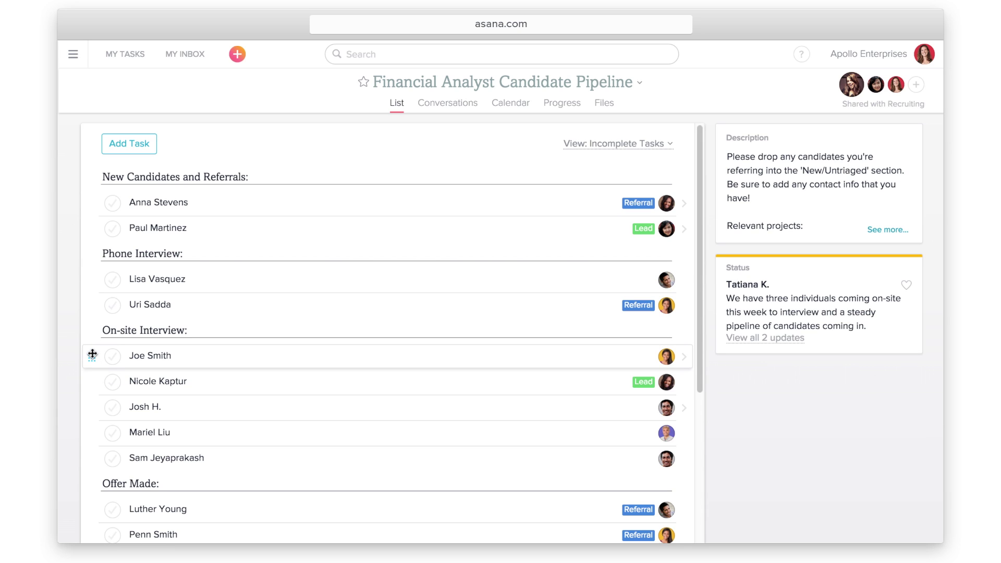
left_click_drag(92, 355, 108, 498)
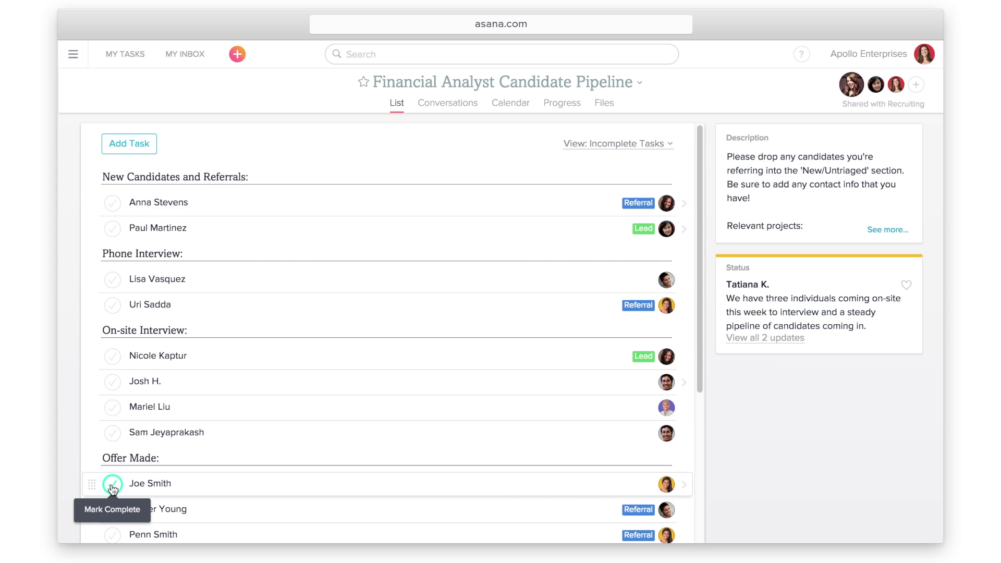
left_click(111, 484)
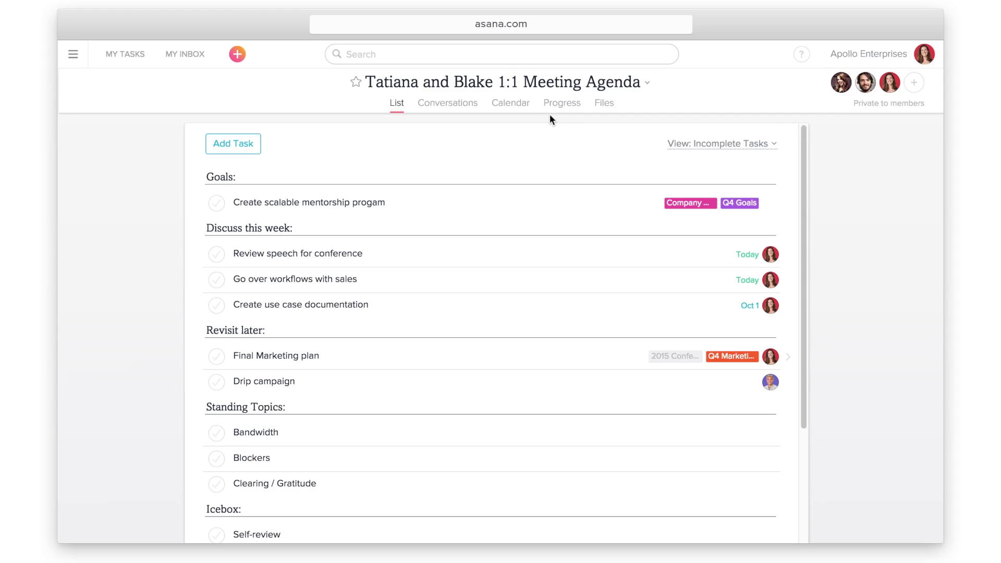
Add the task 'Go over feedback on speech' below Review speech for conference
left_click(388, 254)
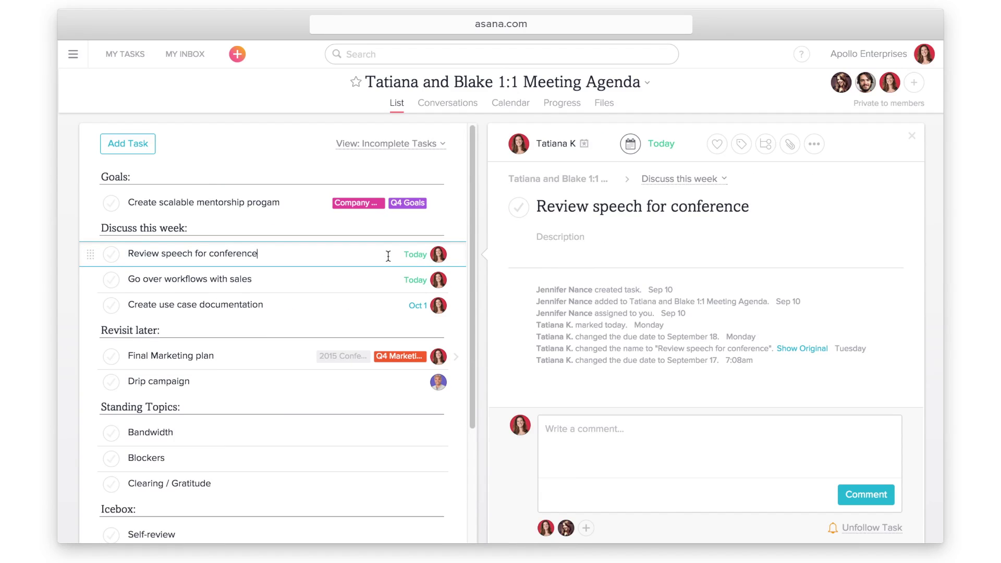
key("Return")
type("Go over fe")
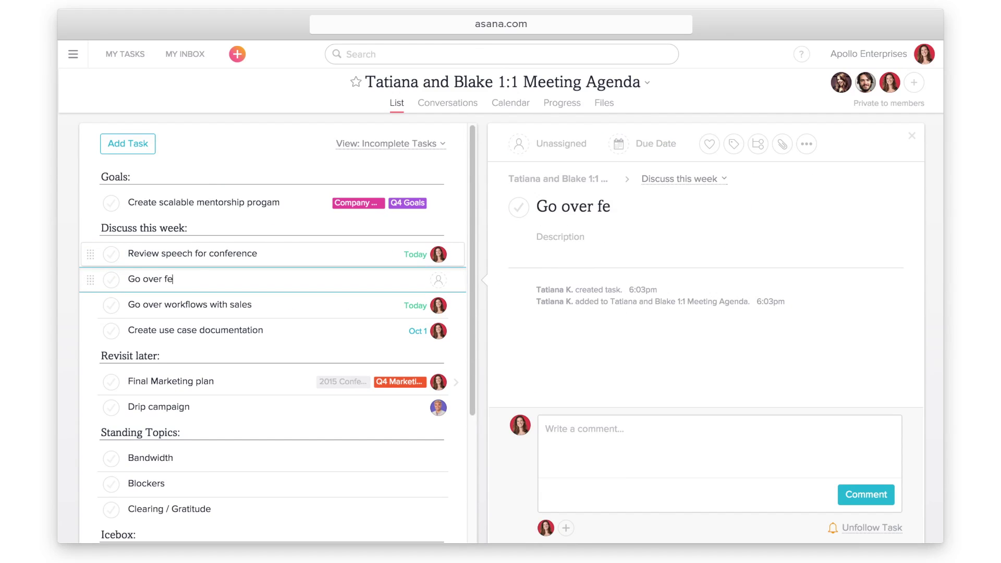
type("edback on speech")
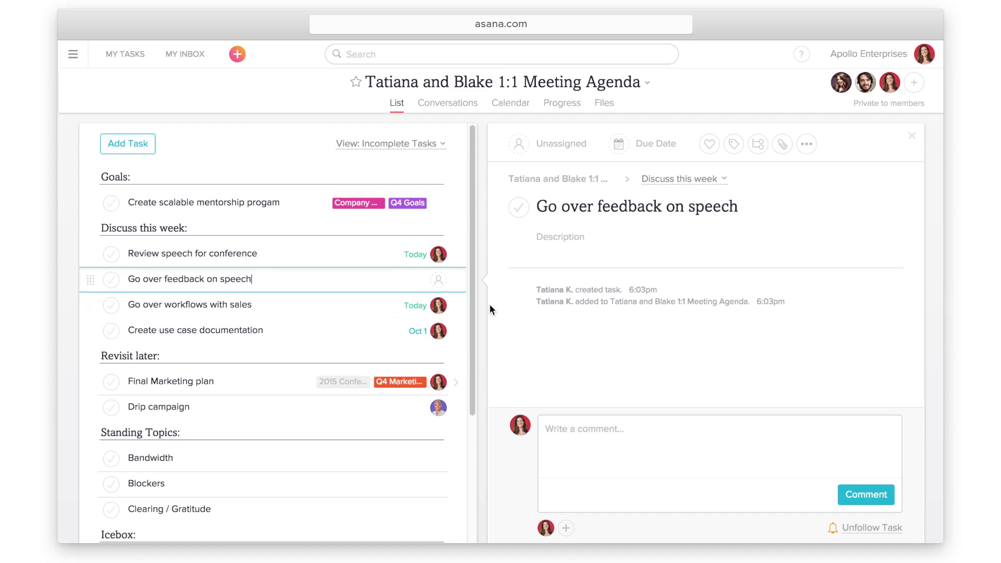
left_click(912, 137)
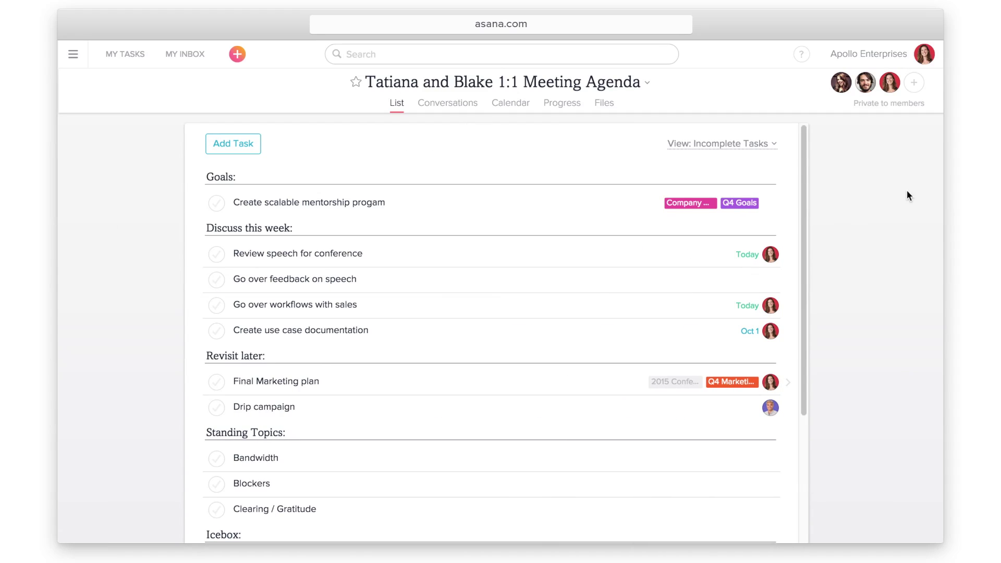
Complete Review speech for conference, Go over feedback on speech, and Go over workflows with sales
left_click_drag(805, 197, 774, 327)
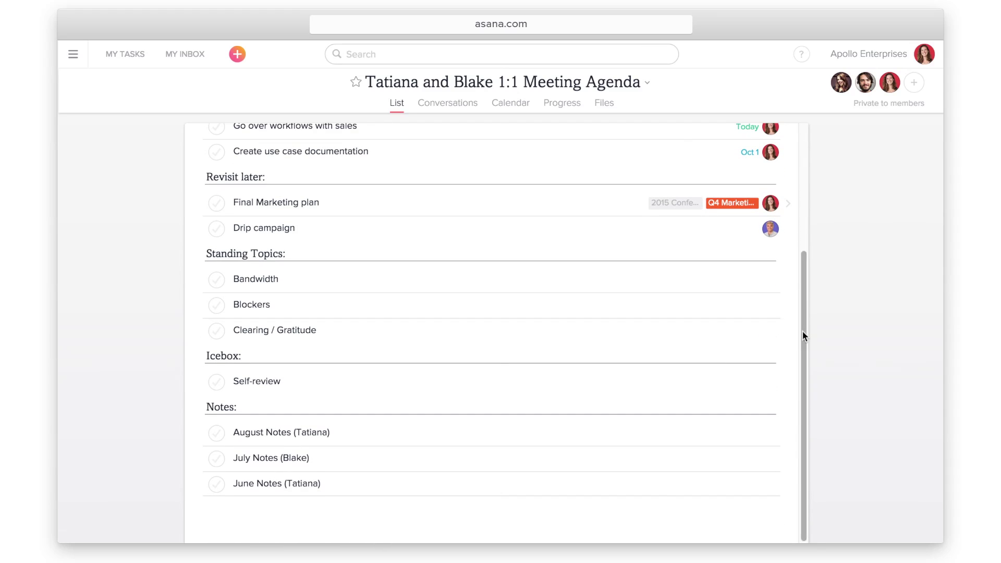
left_click_drag(802, 331, 822, 214)
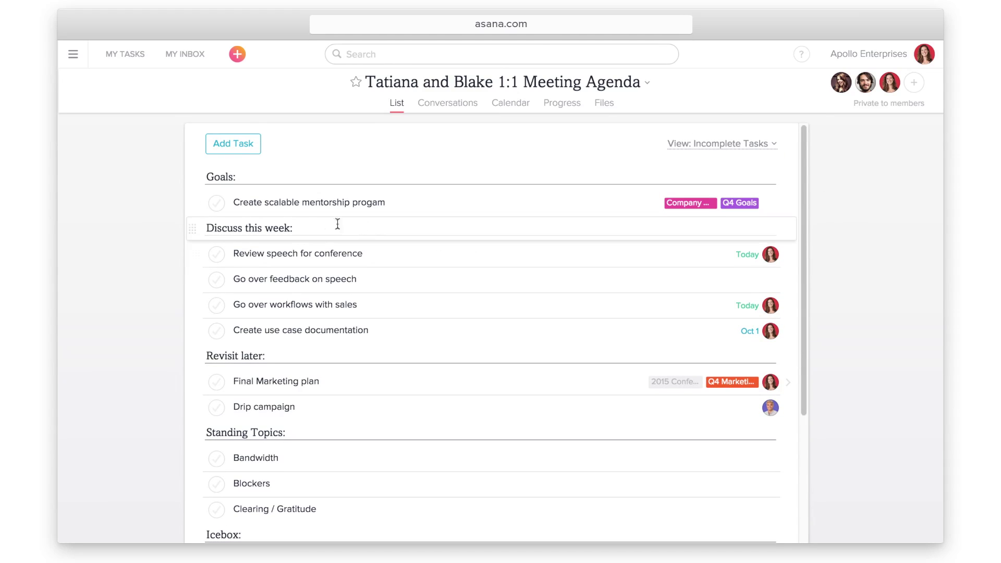
left_click(218, 256)
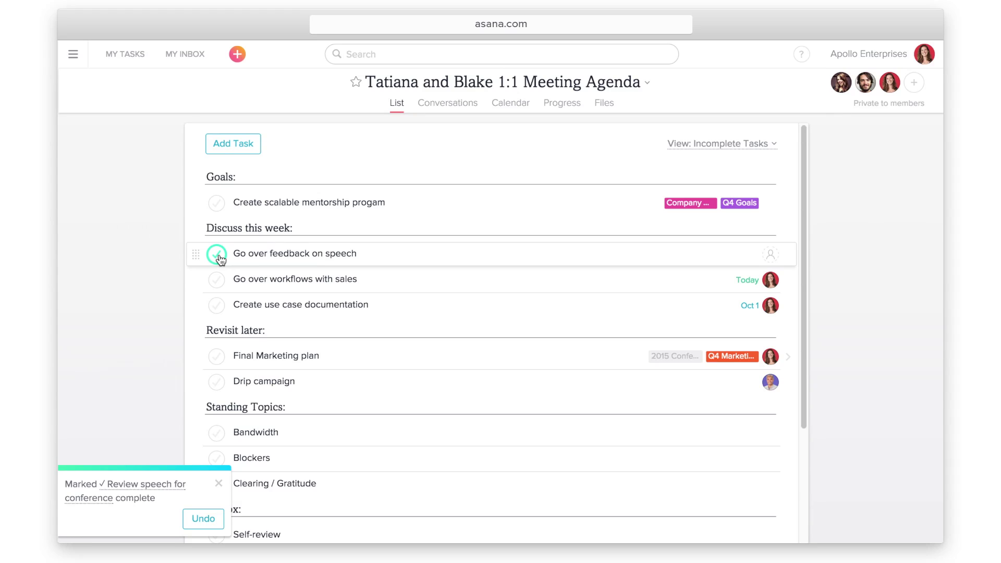
left_click(218, 256)
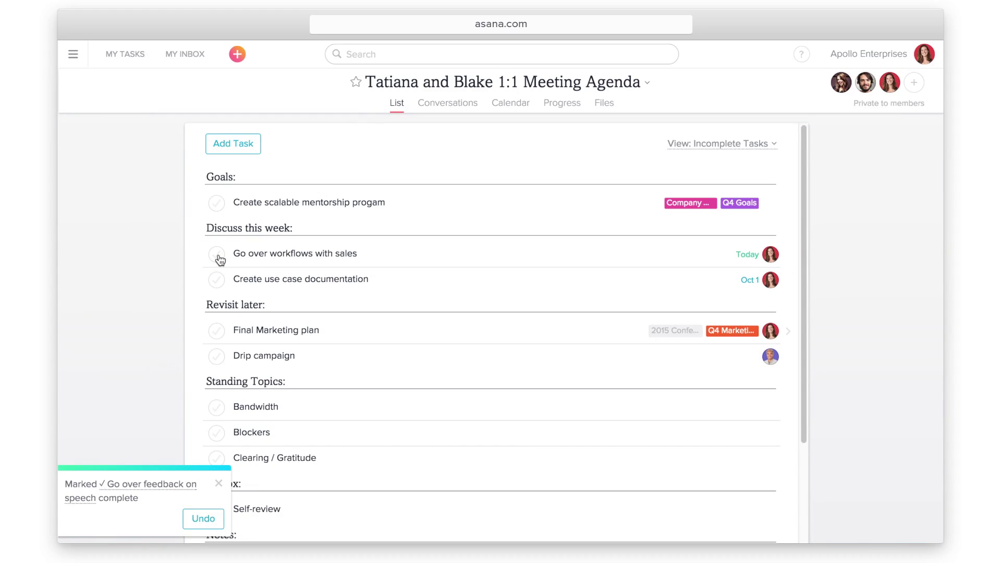
left_click(218, 255)
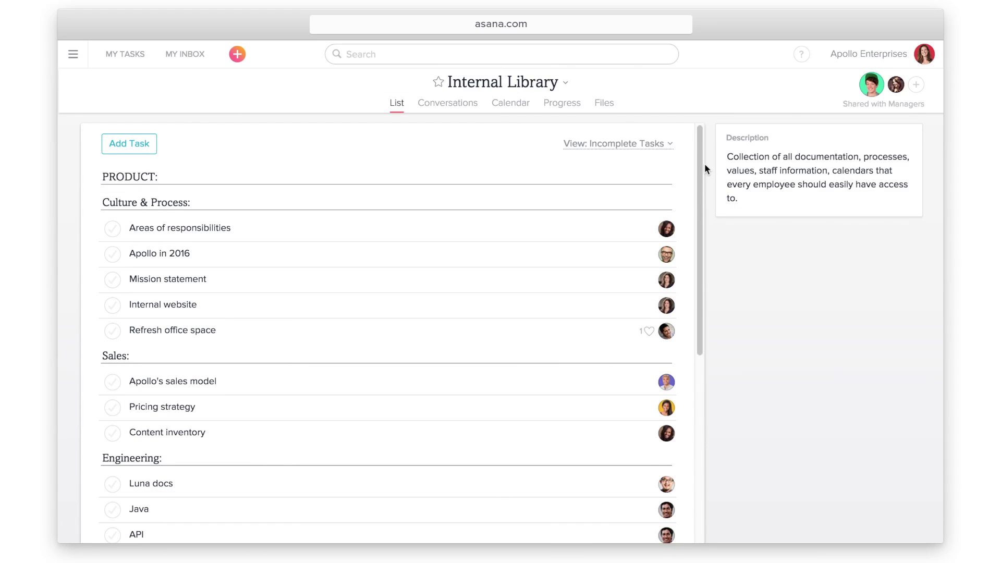
left_click_drag(700, 168, 675, 308)
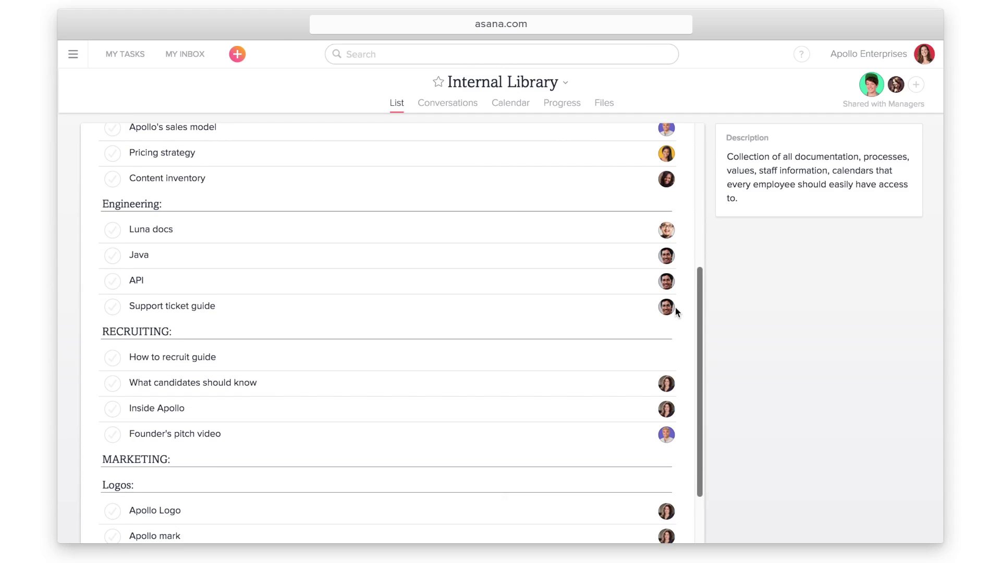
left_click_drag(675, 306, 703, 168)
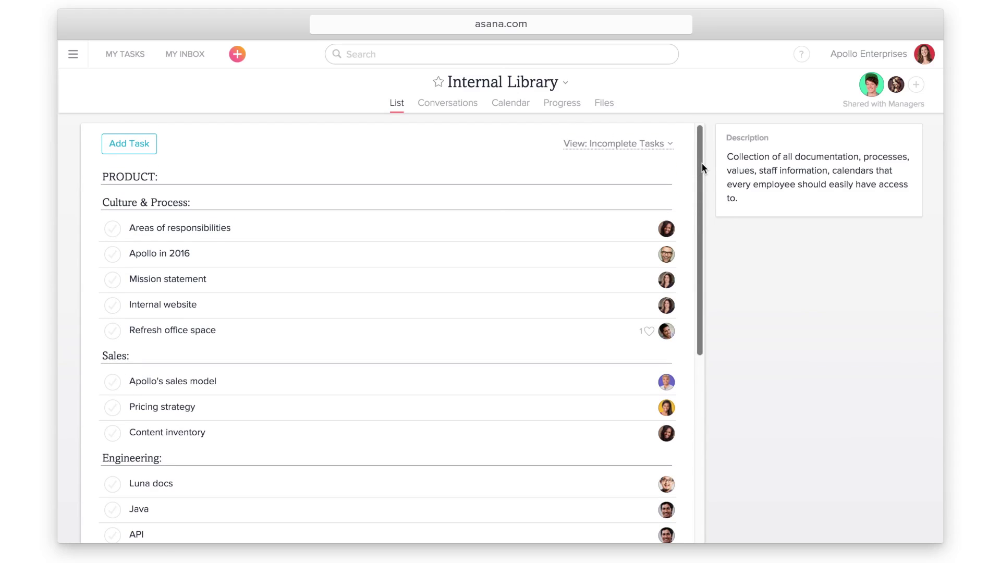